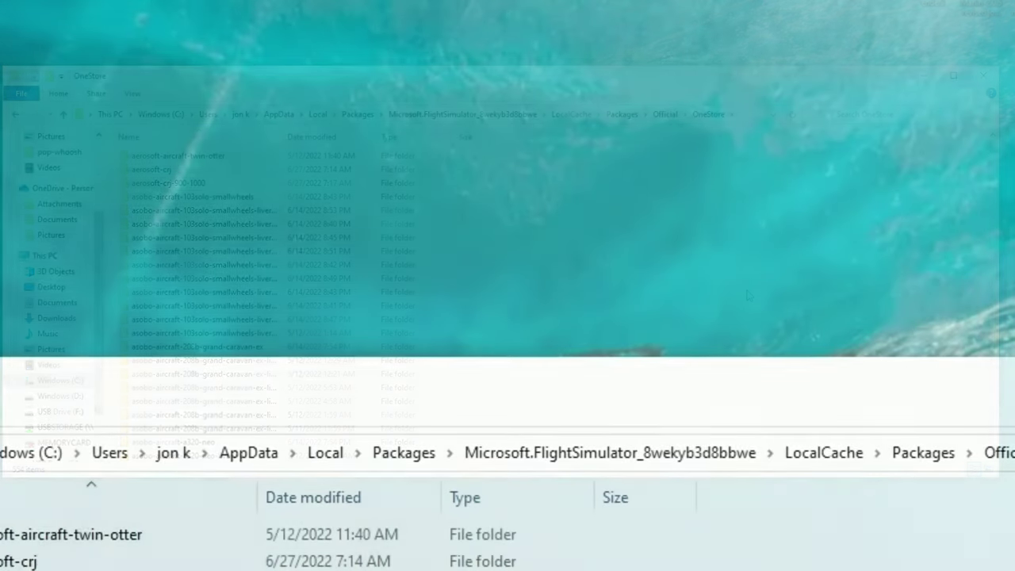
Step: Go from the Community folder up to Packages, then into Official\OneStore
{"action": "left_click", "coordinate": [366, 192]}
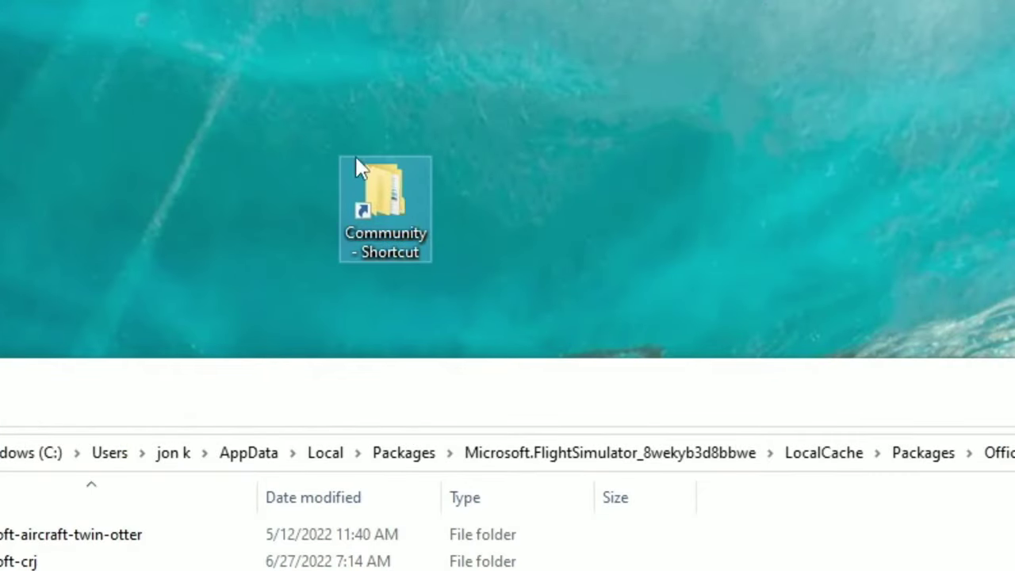
{"action": "double_click", "coordinate": [399, 190]}
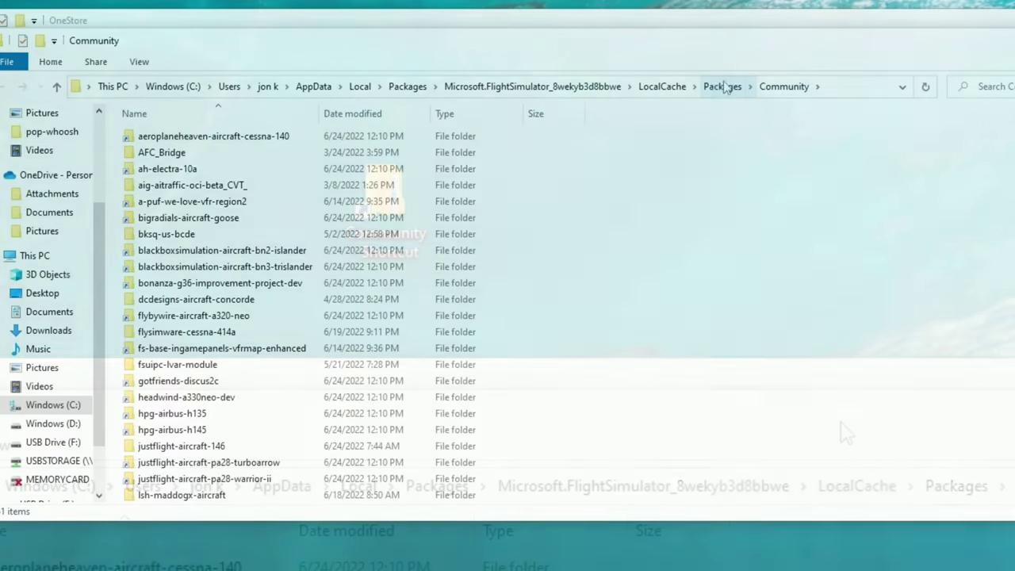
{"action": "left_click", "coordinate": [723, 87]}
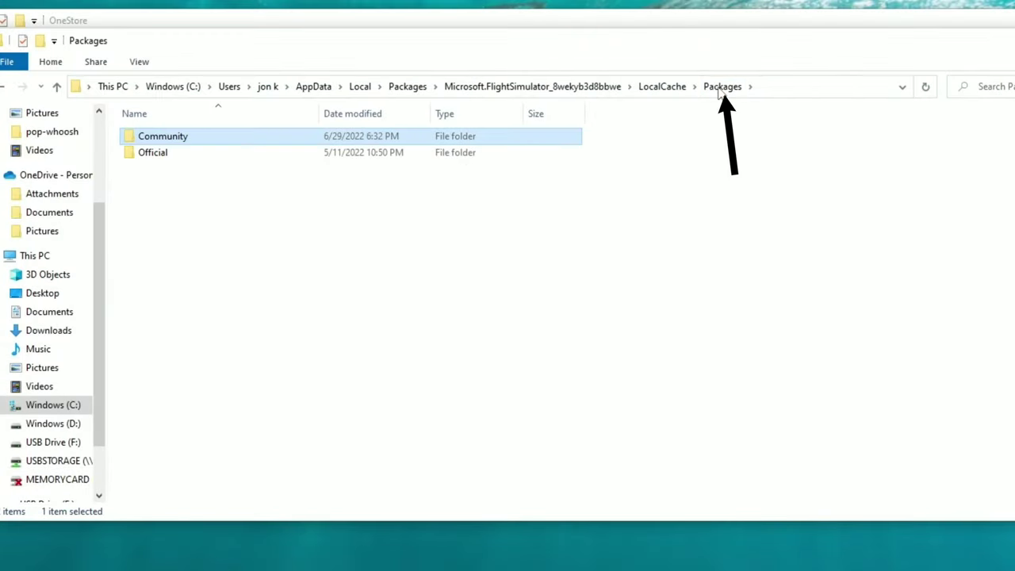
{"action": "double_click", "coordinate": [212, 159]}
{"action": "left_click", "coordinate": [213, 141]}
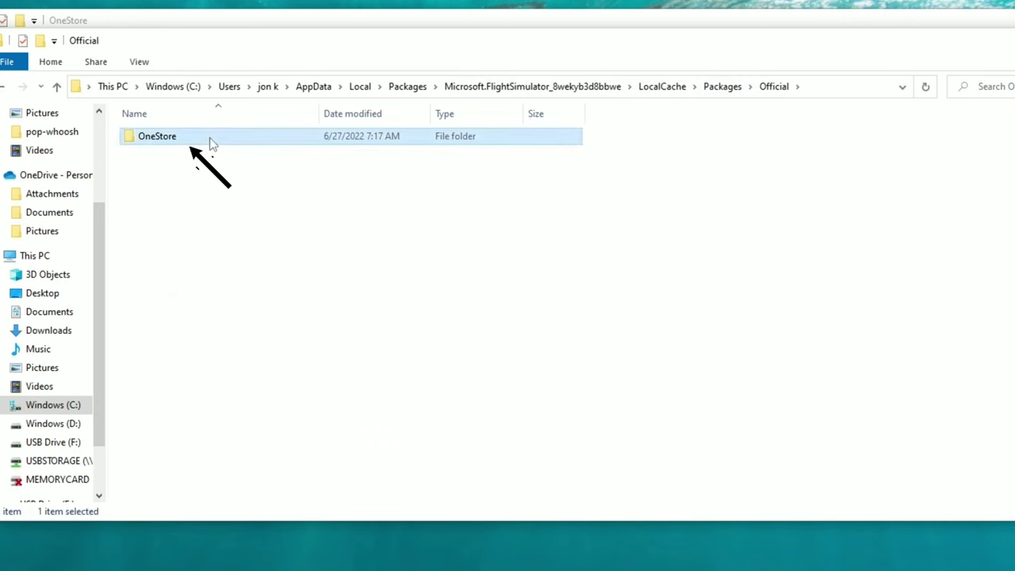
{"action": "double_click", "coordinate": [212, 141]}
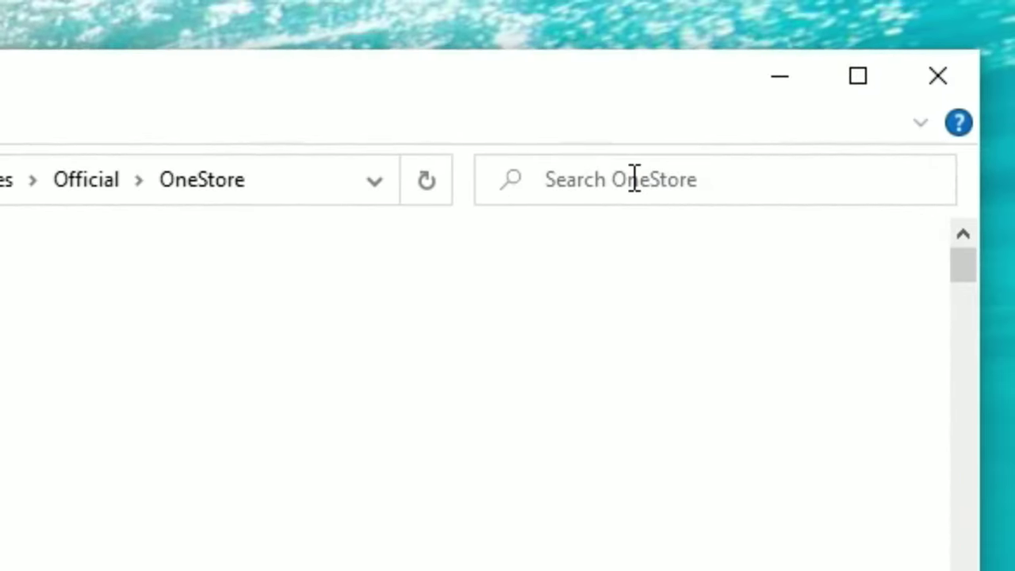
Step: Search OneStore for hjet and open ffx-hjet\SimObjects\Airplanes\mg-hjet
{"action": "left_click", "coordinate": [639, 187]}
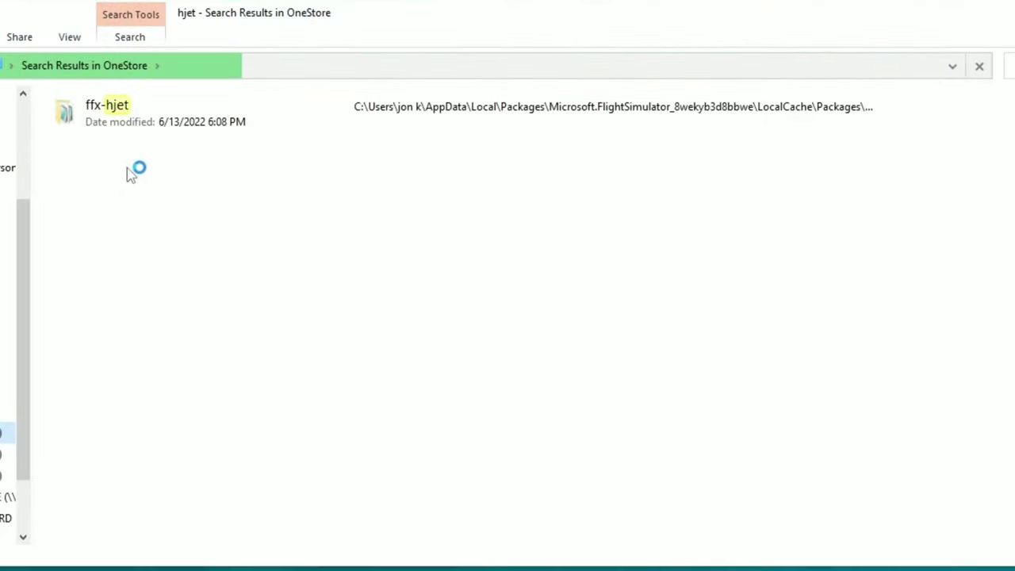
{"action": "double_click", "coordinate": [136, 125]}
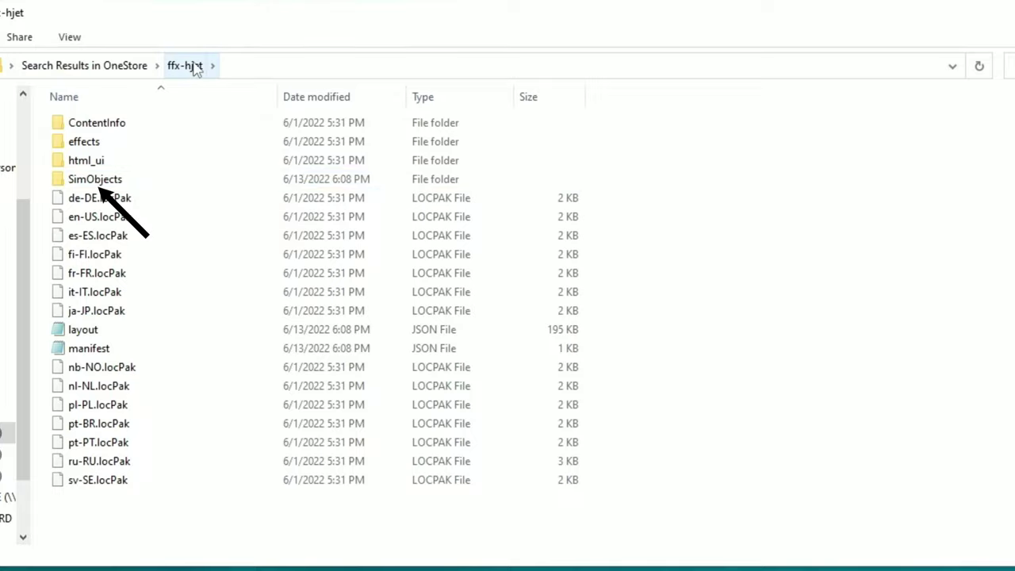
{"action": "double_click", "coordinate": [139, 187]}
{"action": "double_click", "coordinate": [138, 123]}
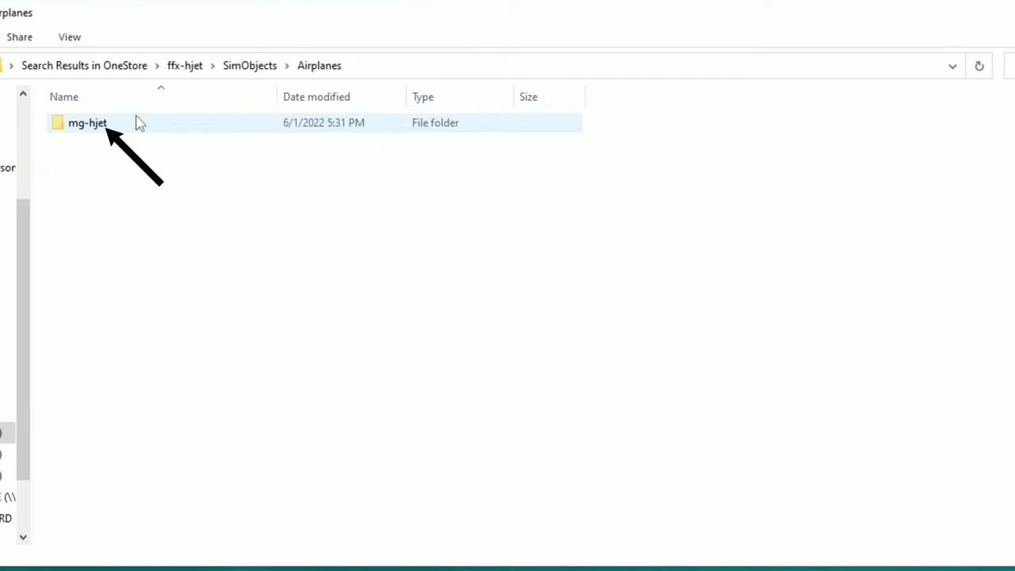
{"action": "double_click", "coordinate": [125, 128]}
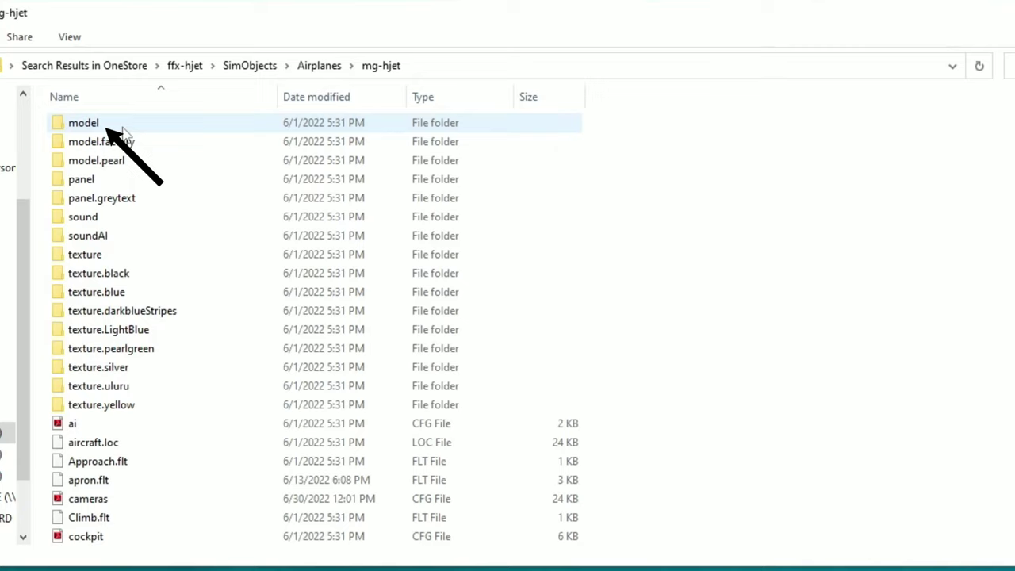
Step: Select the cameras config file in the mg-hjet folder
{"action": "scroll", "coordinate": [225, 135], "scroll_direction": "down", "scroll_amount": 2}
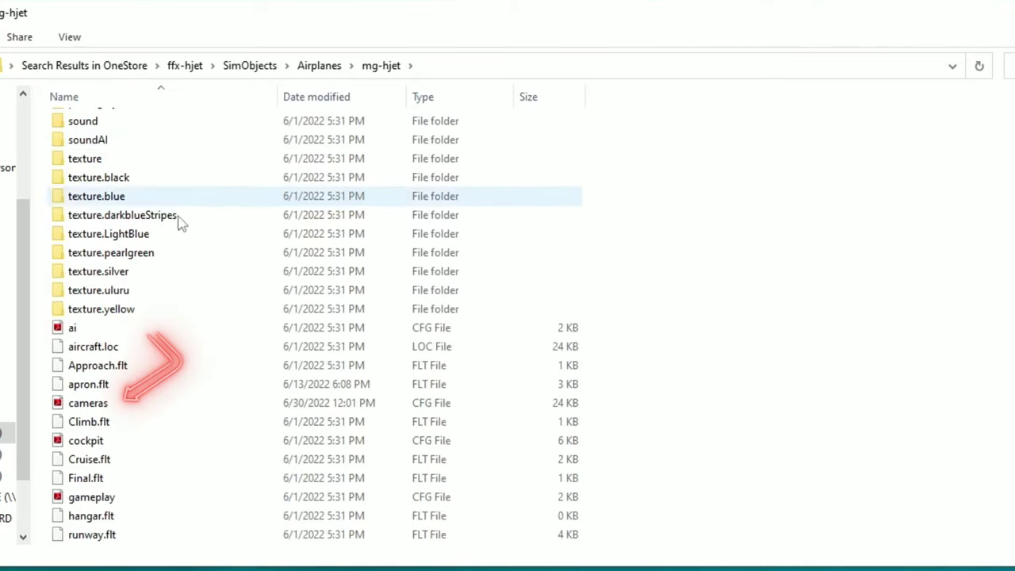
{"action": "left_click", "coordinate": [178, 406]}
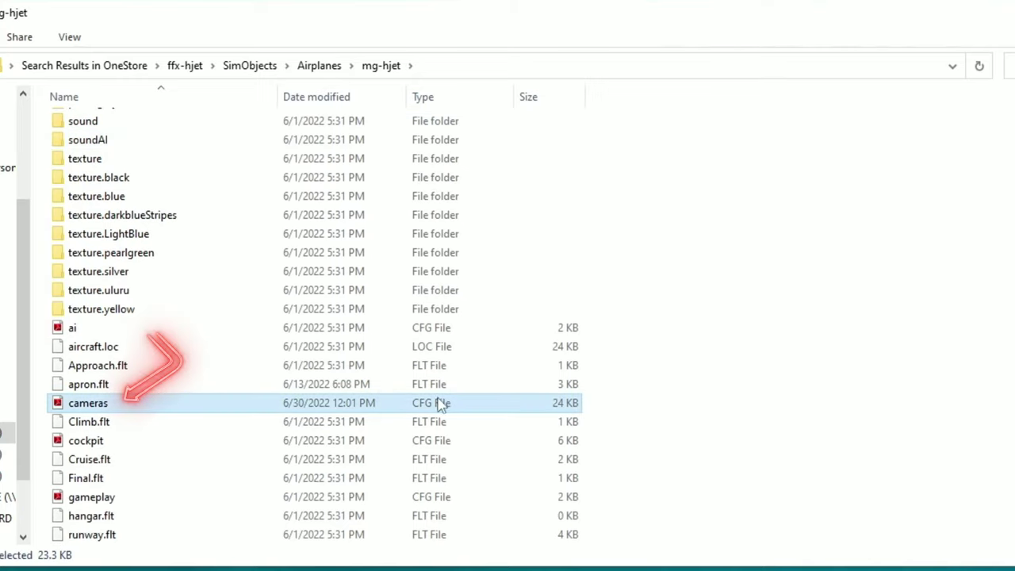
{"action": "key", "text": "F2"}
{"action": "key", "text": "Escape"}
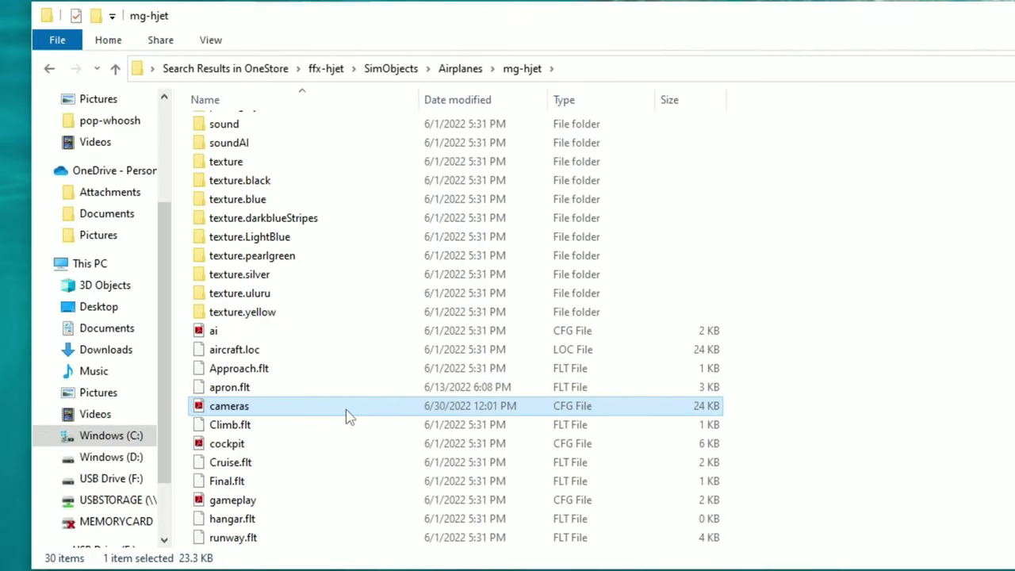
Step: Edit cameras.cfg with Notepad++ and highlight the Title ="Pilot" line on line 11
{"action": "right_click", "coordinate": [349, 416]}
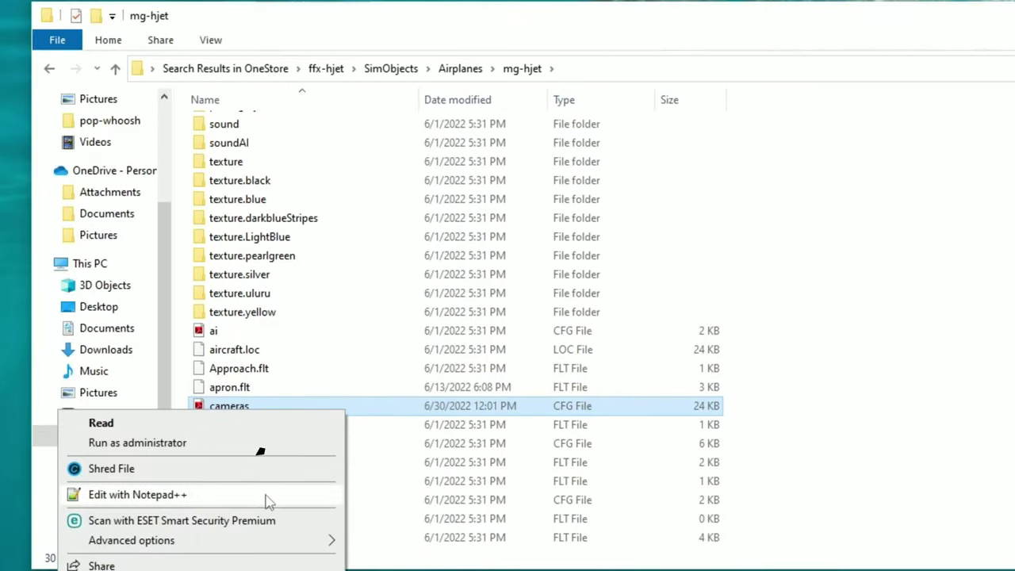
{"action": "left_click", "coordinate": [173, 496]}
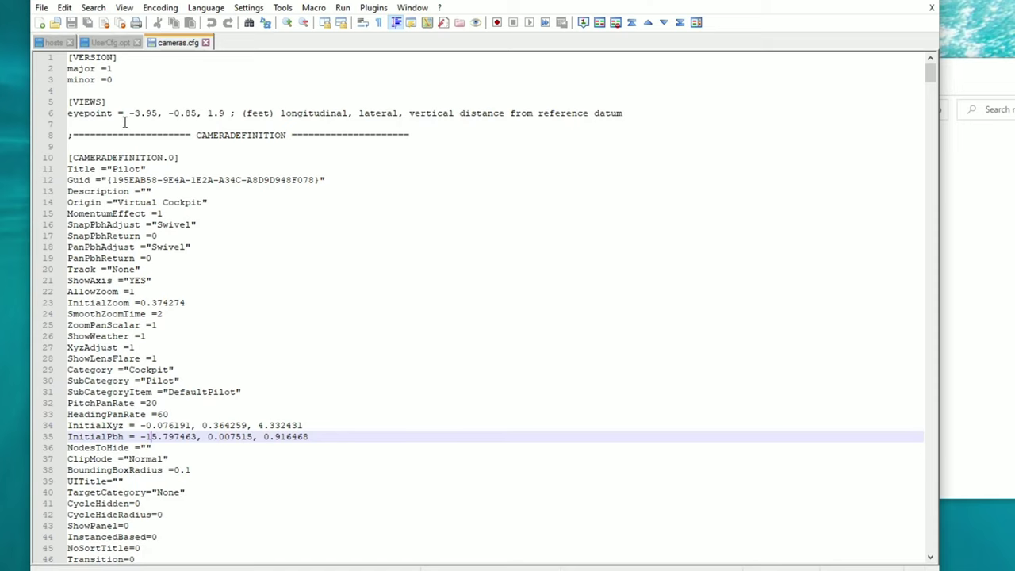
{"action": "left_click_drag", "start_coordinate": [147, 169], "coordinate": [105, 164]}
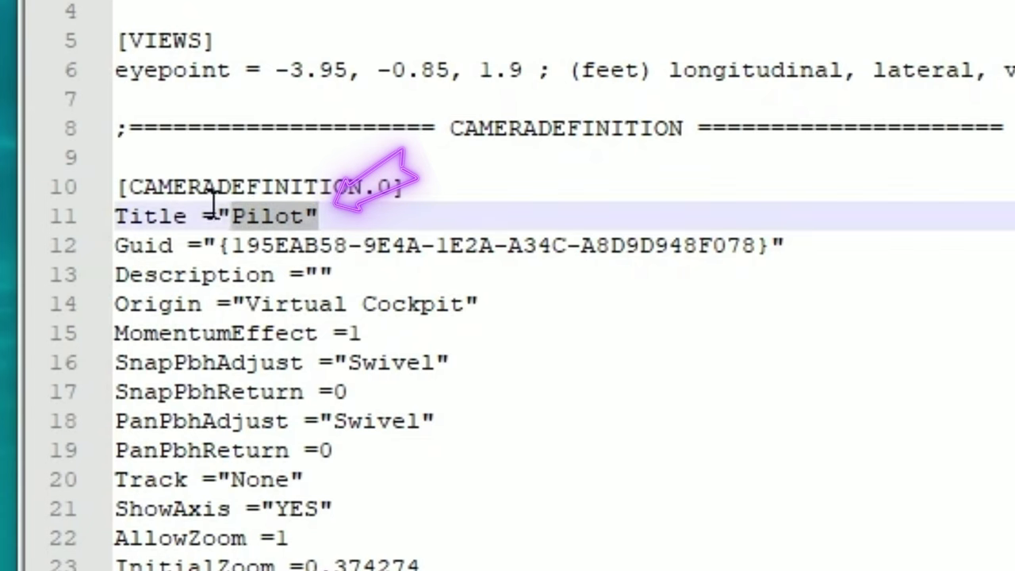
{"action": "left_click_drag", "start_coordinate": [212, 198], "coordinate": [91, 206]}
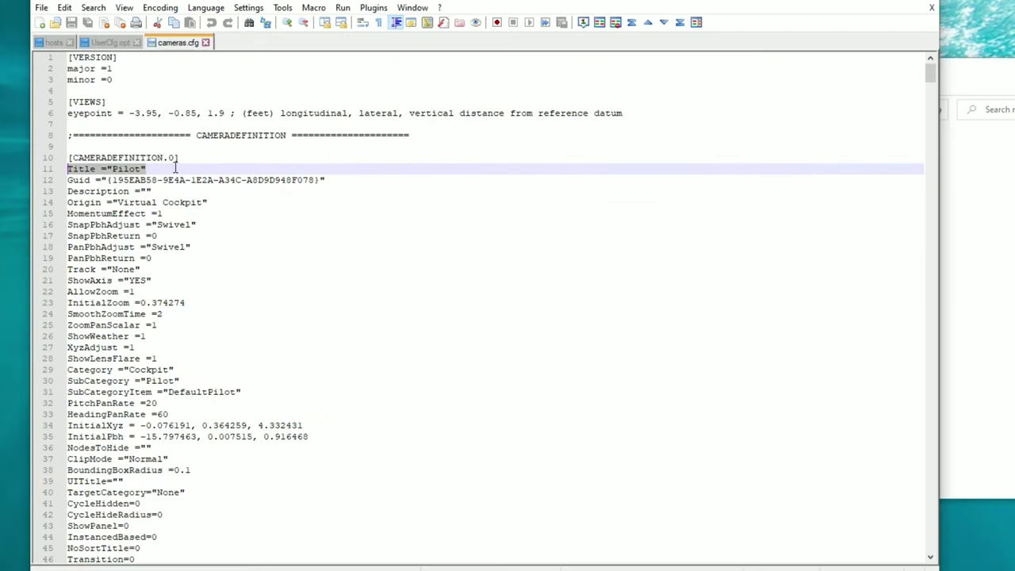
{"action": "left_click", "coordinate": [168, 169]}
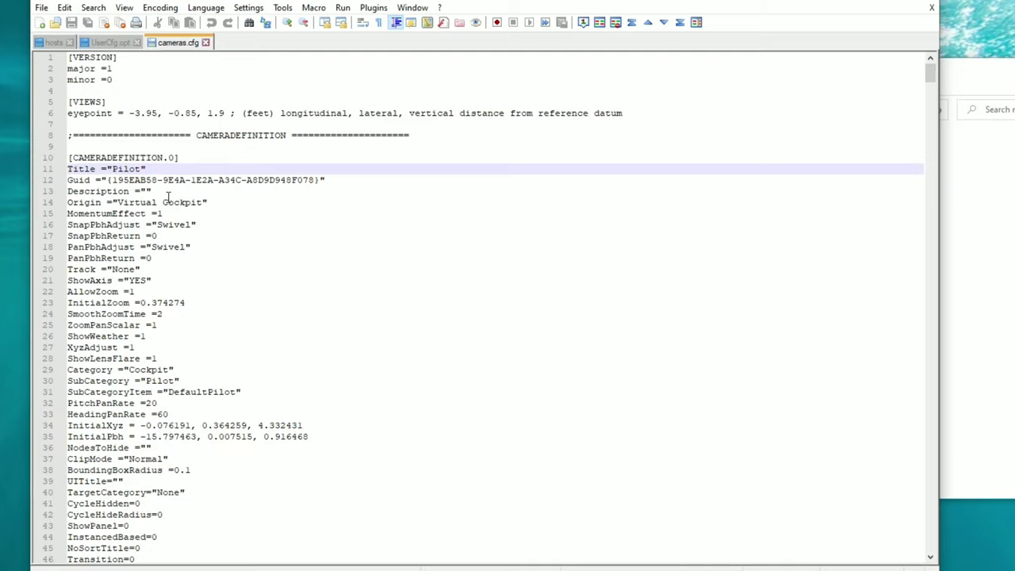
Step: On line 35, delete the 1 so InitialPbh reads -5.797463, 0.007515, 0.916468
{"action": "left_click", "coordinate": [71, 437]}
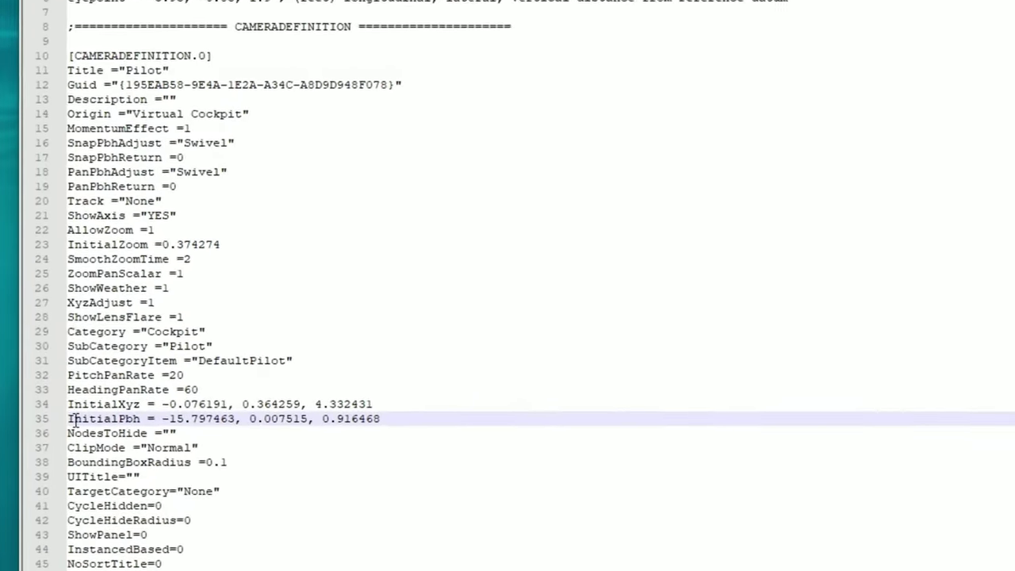
{"action": "left_click", "coordinate": [118, 419]}
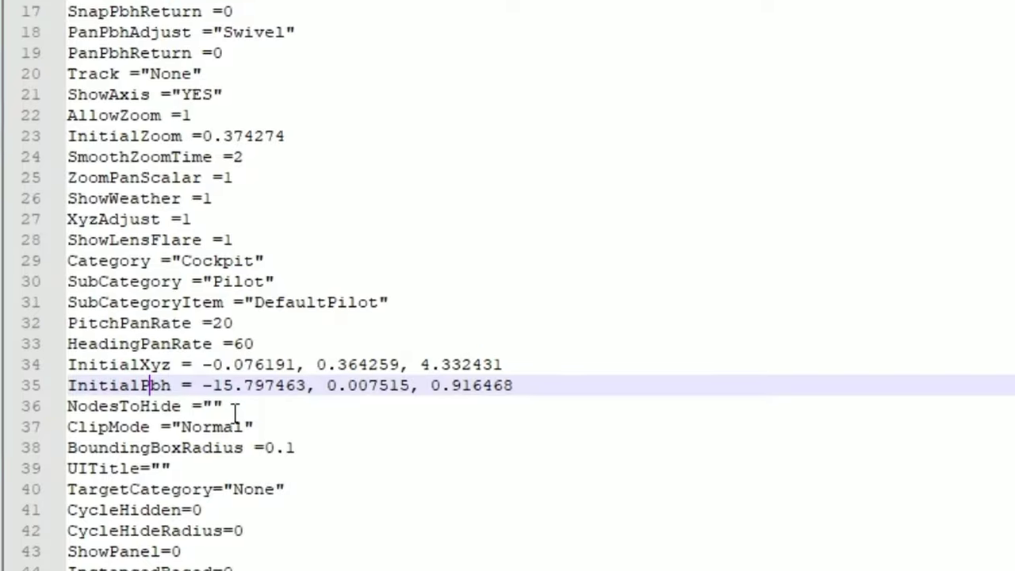
{"action": "left_click", "coordinate": [229, 406]}
{"action": "left_click", "coordinate": [191, 385]}
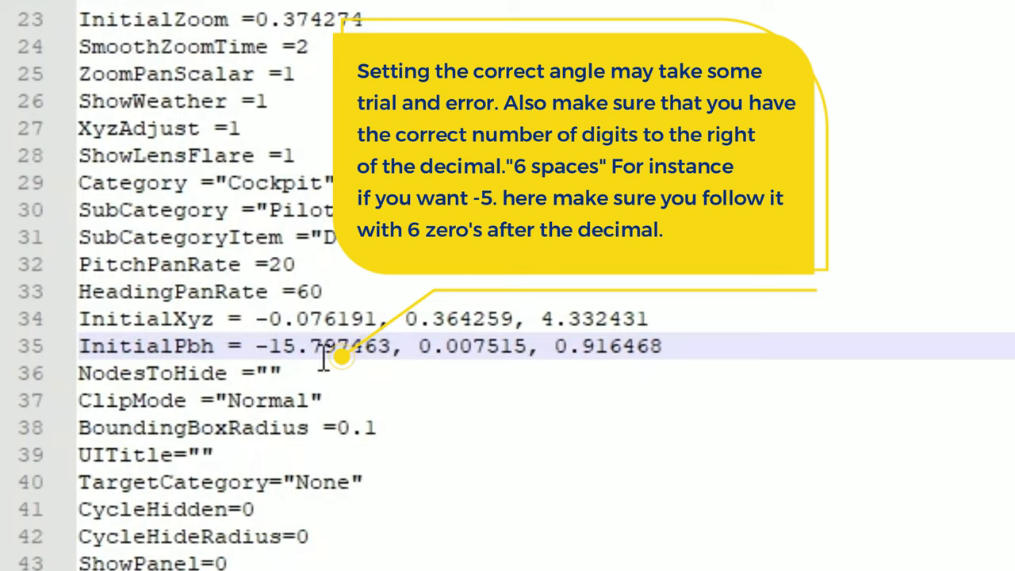
{"action": "left_click", "coordinate": [256, 355]}
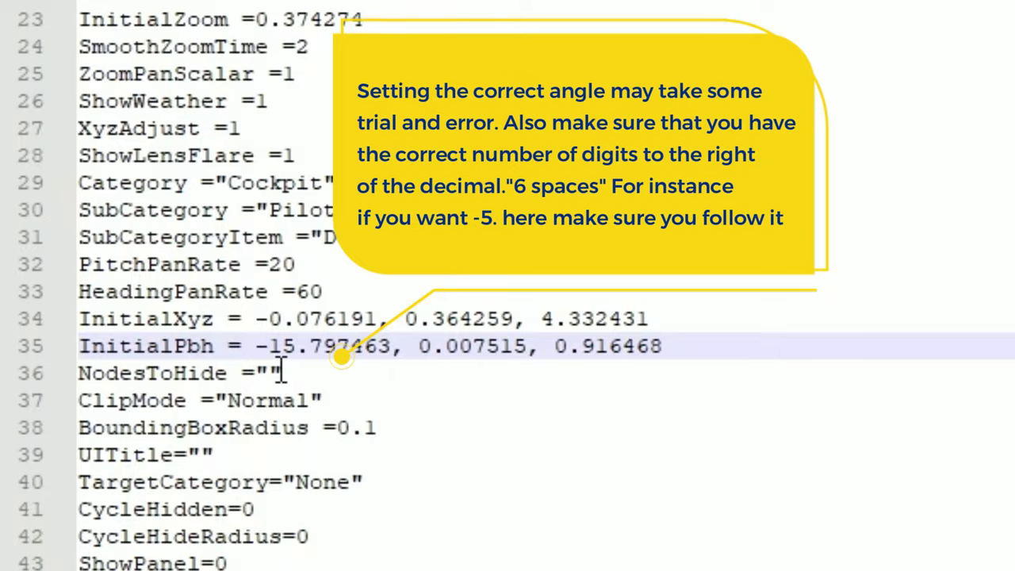
{"action": "key", "text": "Right"}
{"action": "key", "text": "Right"}
{"action": "key", "text": "Right"}
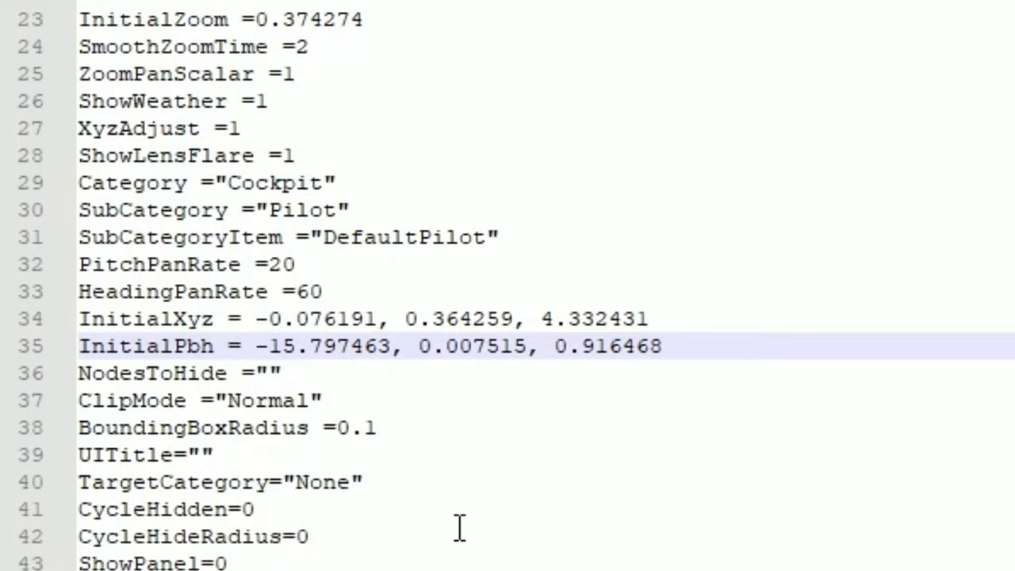
{"action": "key", "text": "BackSpace"}
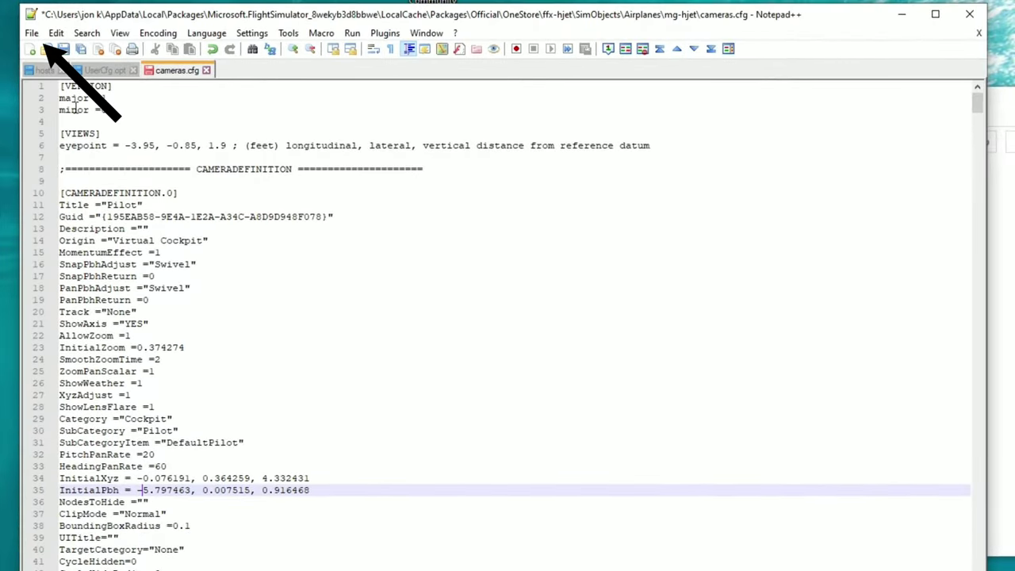
Step: Save cameras.cfg from the File menu and close Notepad++
{"action": "left_click", "coordinate": [32, 36]}
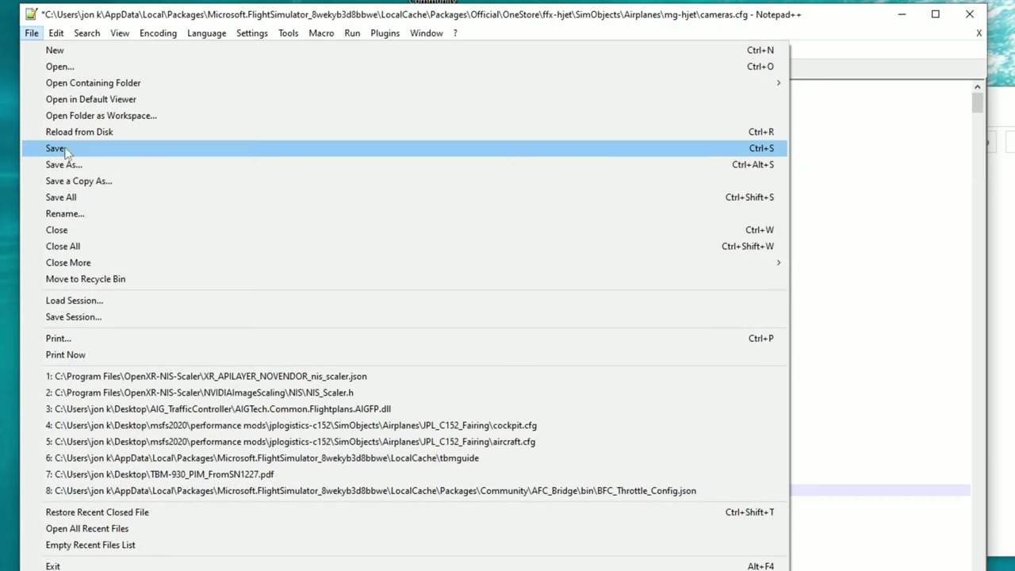
{"action": "left_click", "coordinate": [69, 148]}
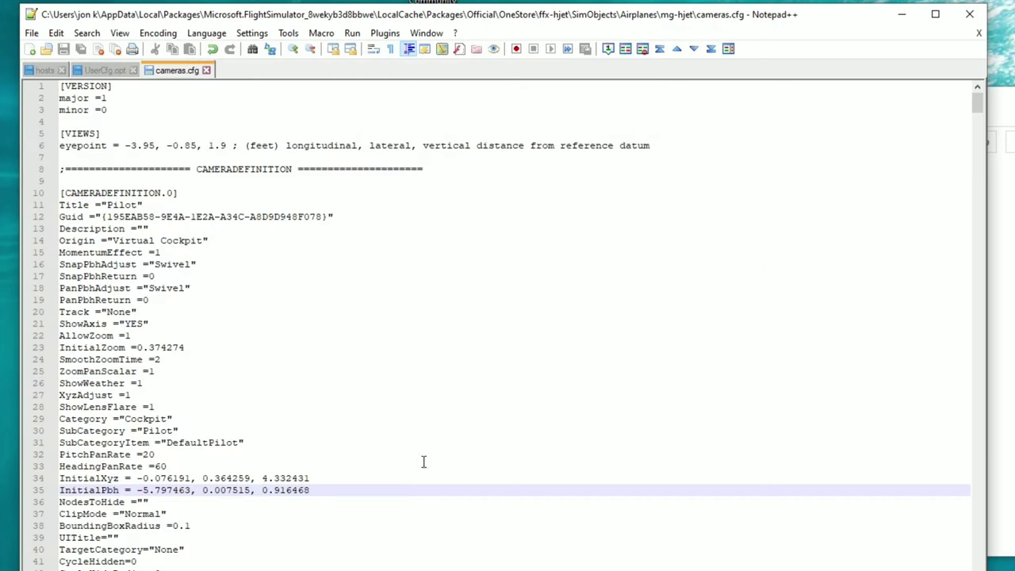
{"action": "left_click", "coordinate": [972, 16]}
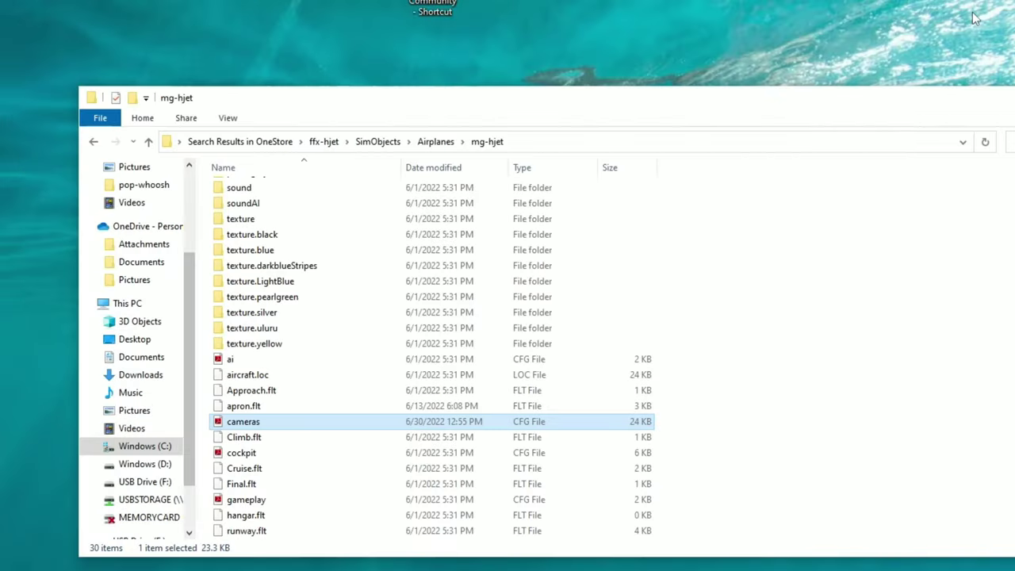